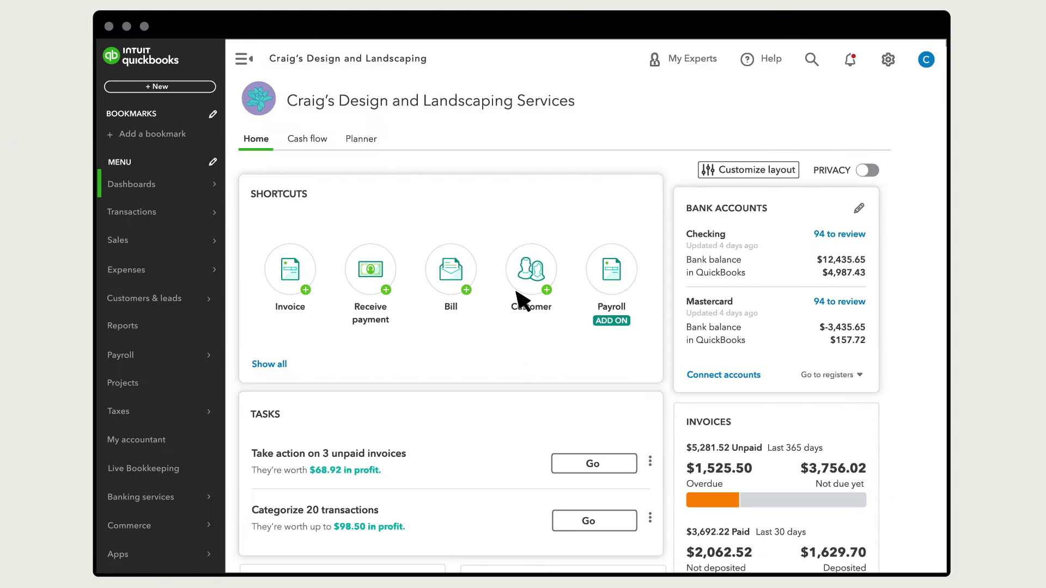
Open the Payroll Employees list showing the three hourly, monthly direct-deposit employees.
mouse_move(163, 355)
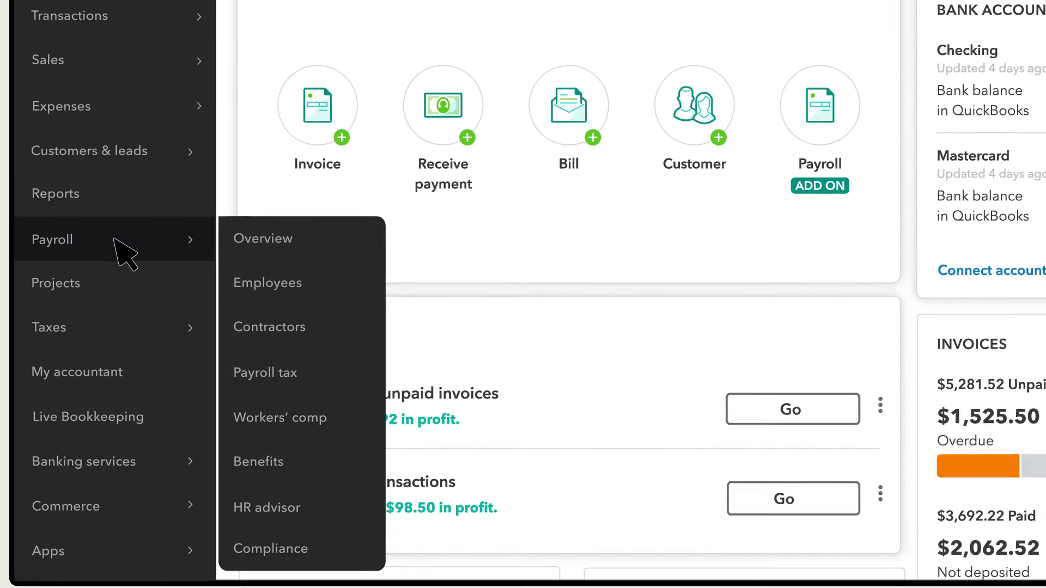
click(320, 276)
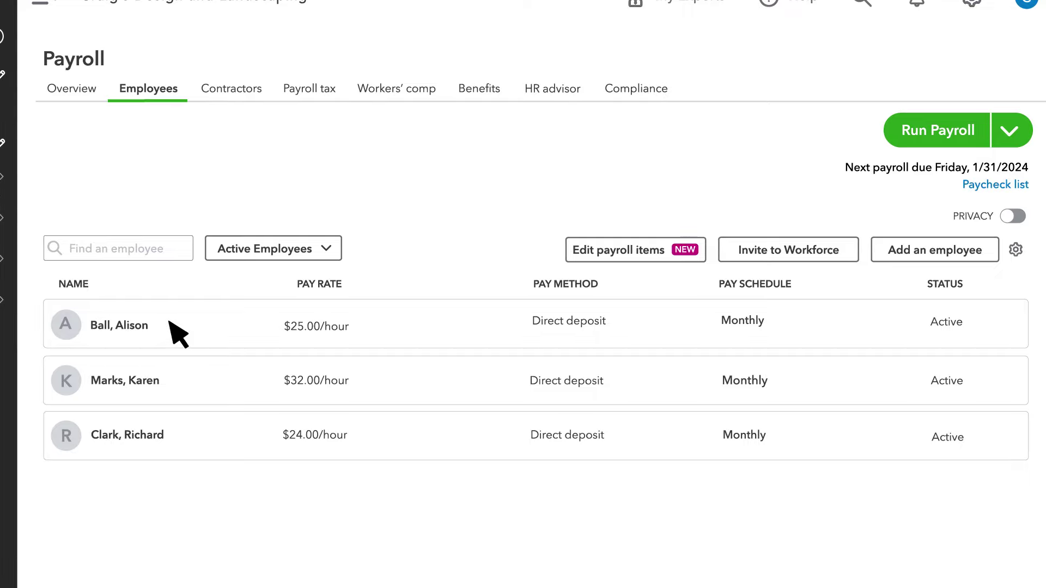
Open the $25.00/hour employee's profile and edit their pay types.
click(168, 322)
scroll(171, 381, down, 10)
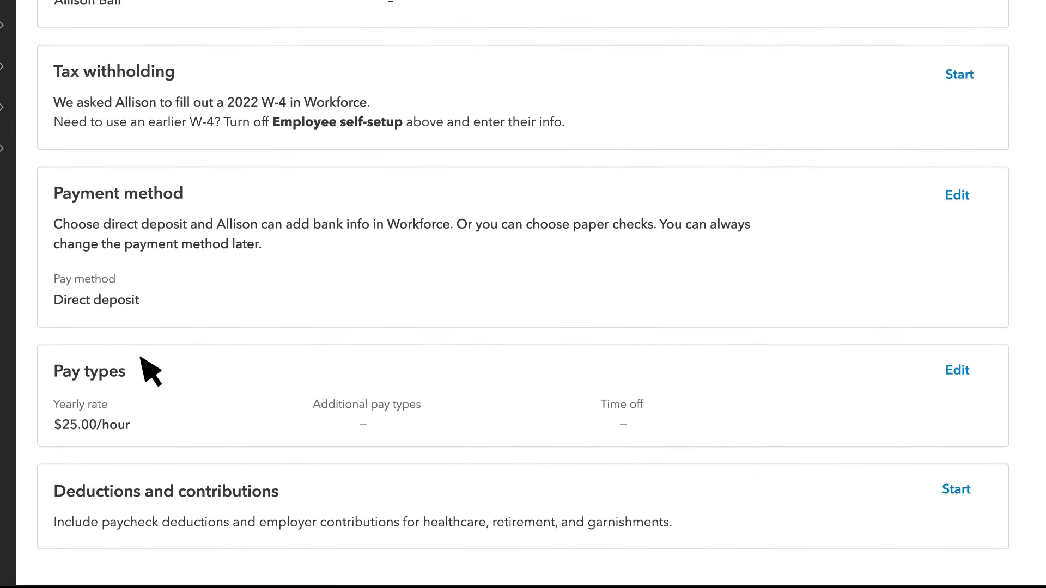
click(959, 370)
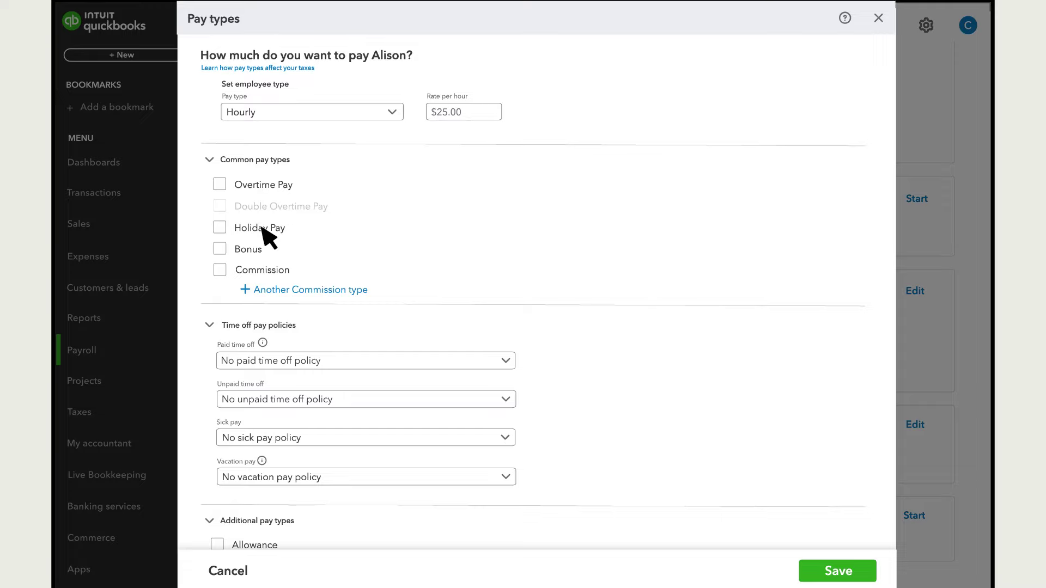
Enable Holiday Pay for the $25.00/hour employee and list the paid time off policies.
click(220, 228)
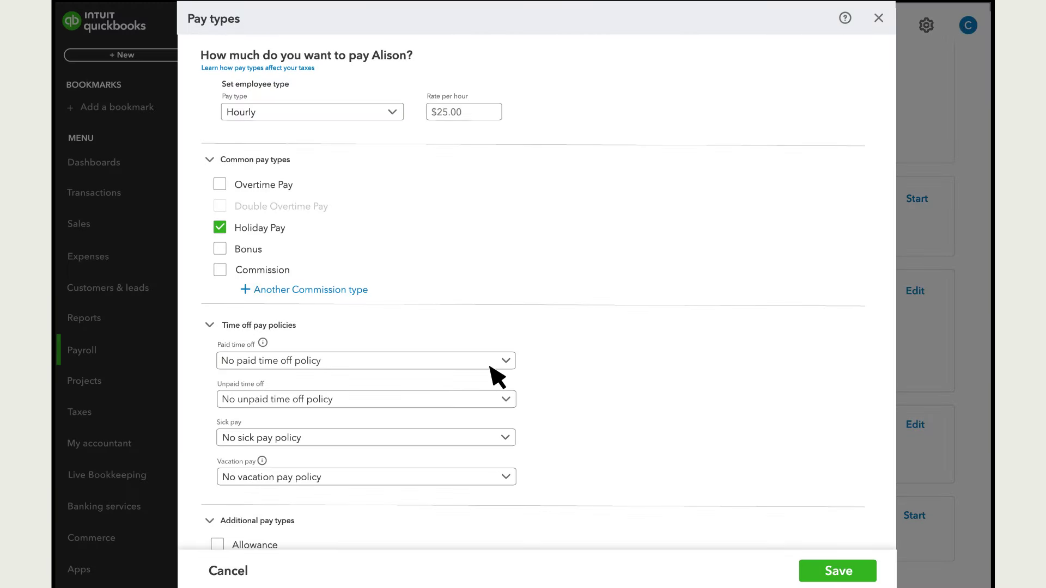
click(506, 361)
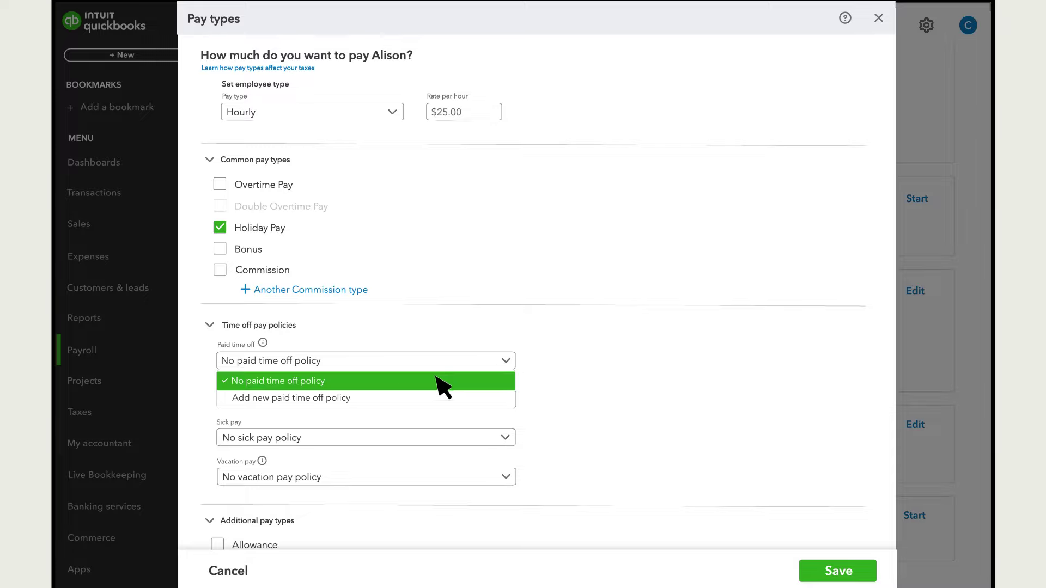
Create a '1 Year Tenure' policy accruing 120 hours at beginning of year, maximum 120.
click(359, 397)
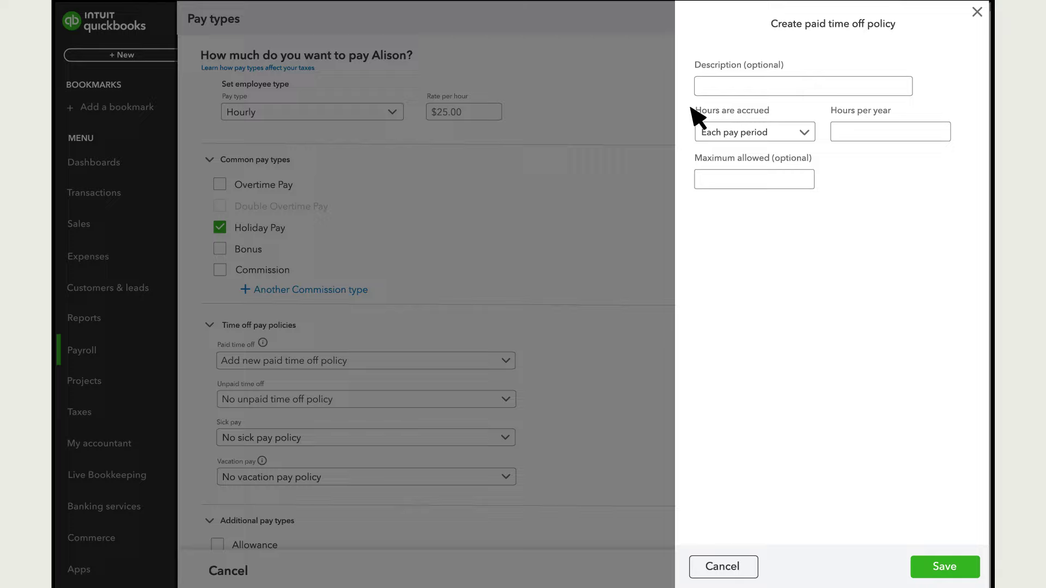
click(711, 91)
text(1 Year Tenure)
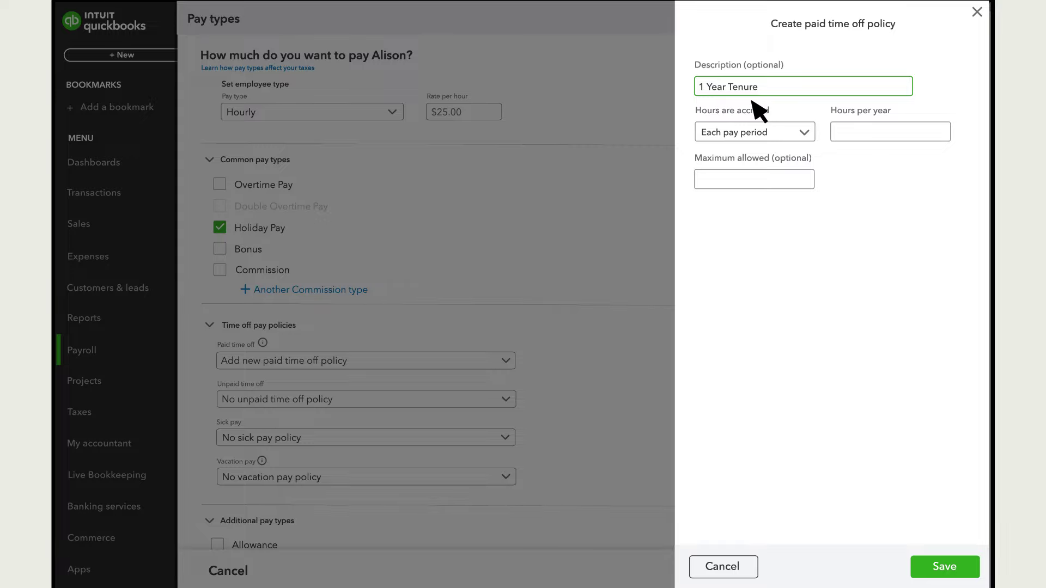
click(806, 134)
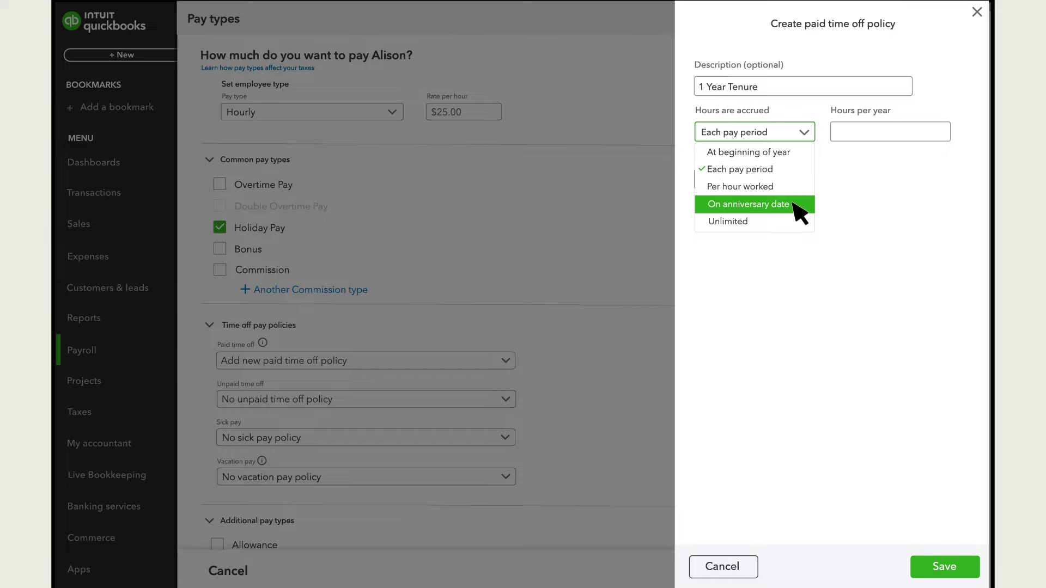
click(797, 151)
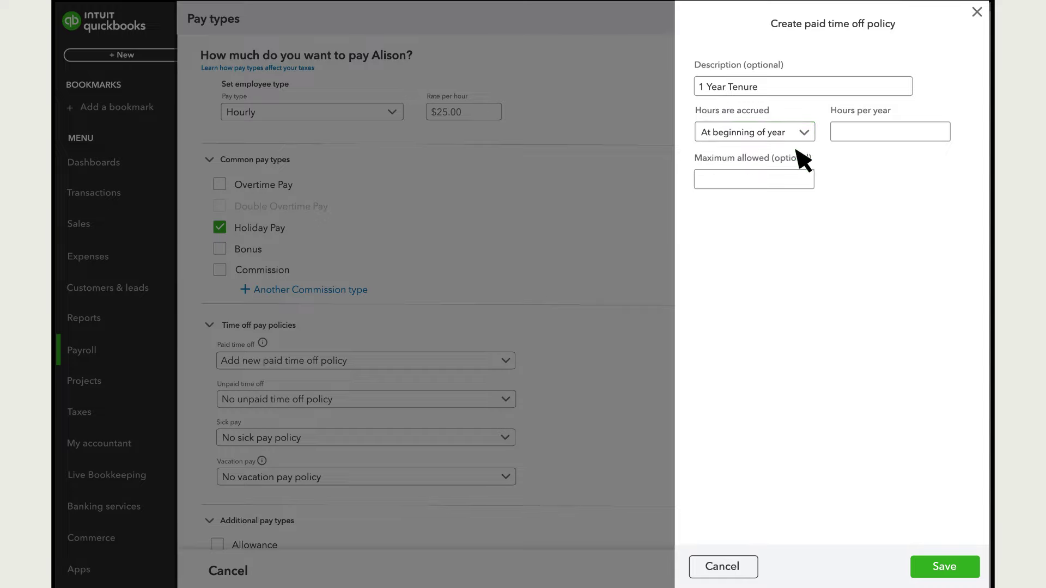
click(848, 137)
text(120)
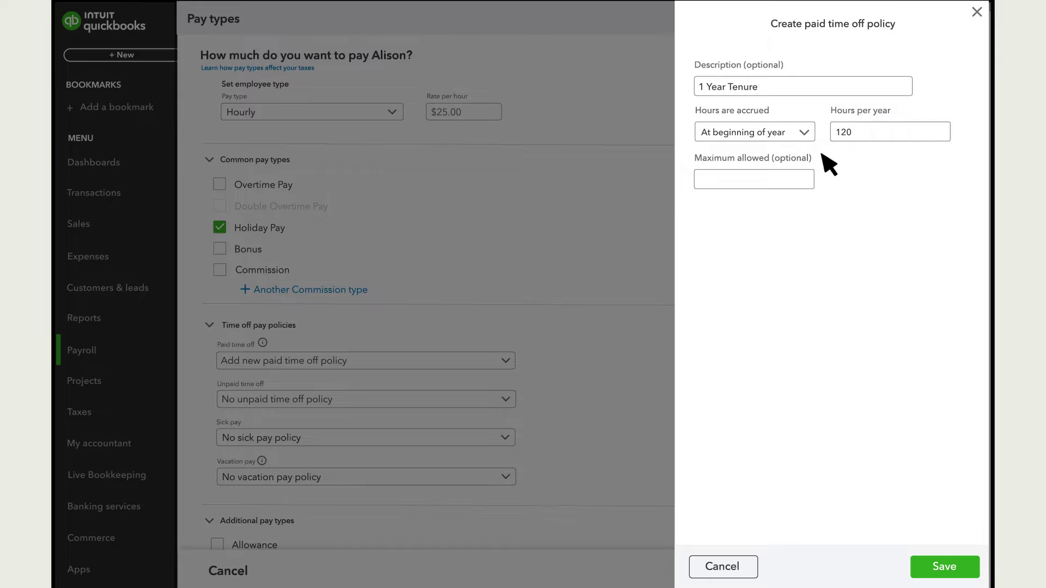
click(704, 188)
text(120)
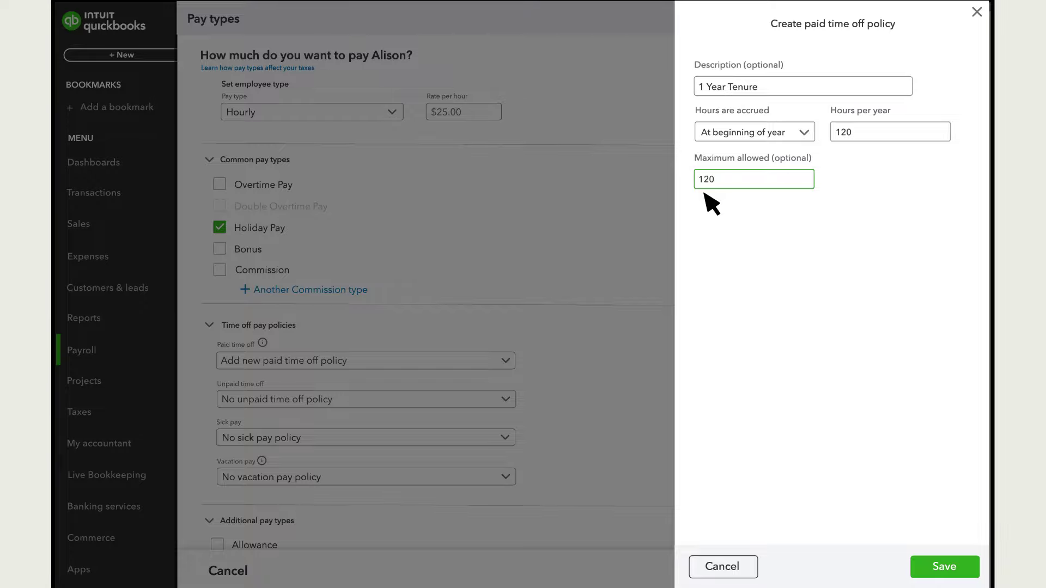
click(736, 242)
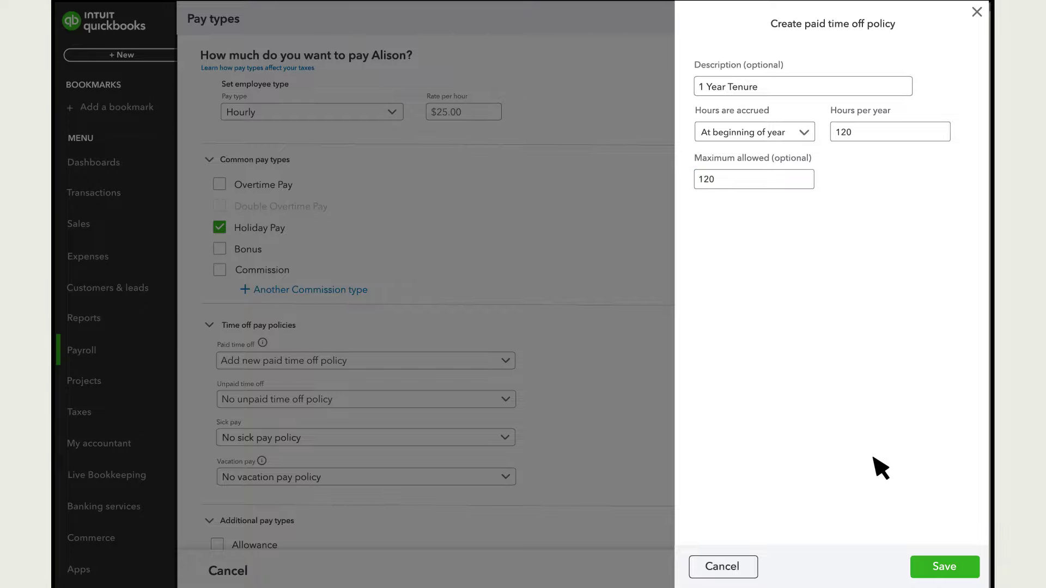
click(945, 567)
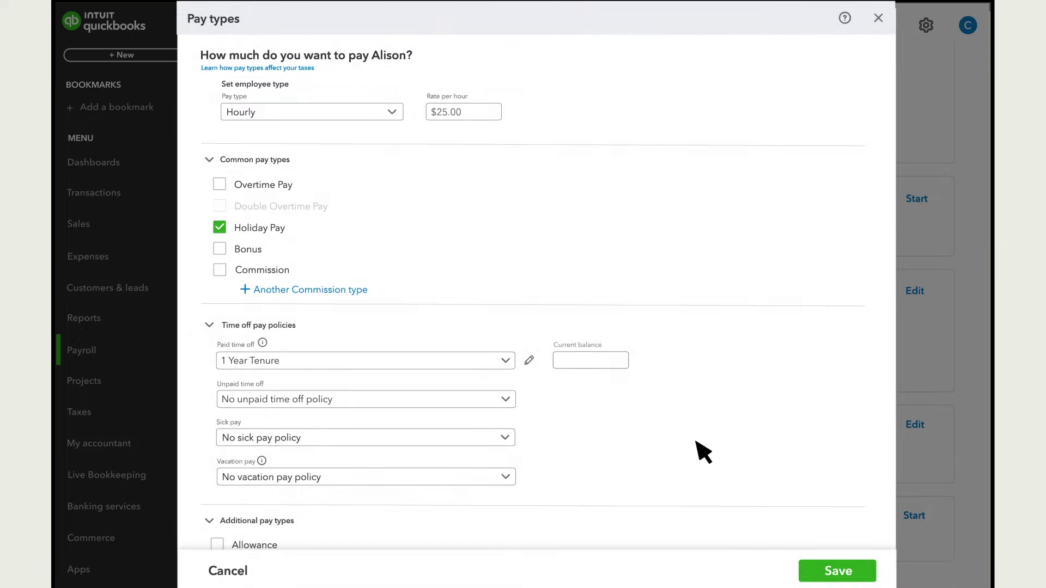
Set the employee's 1 Year Tenure current balance to 90 hours.
click(563, 368)
text(90)
click(563, 375)
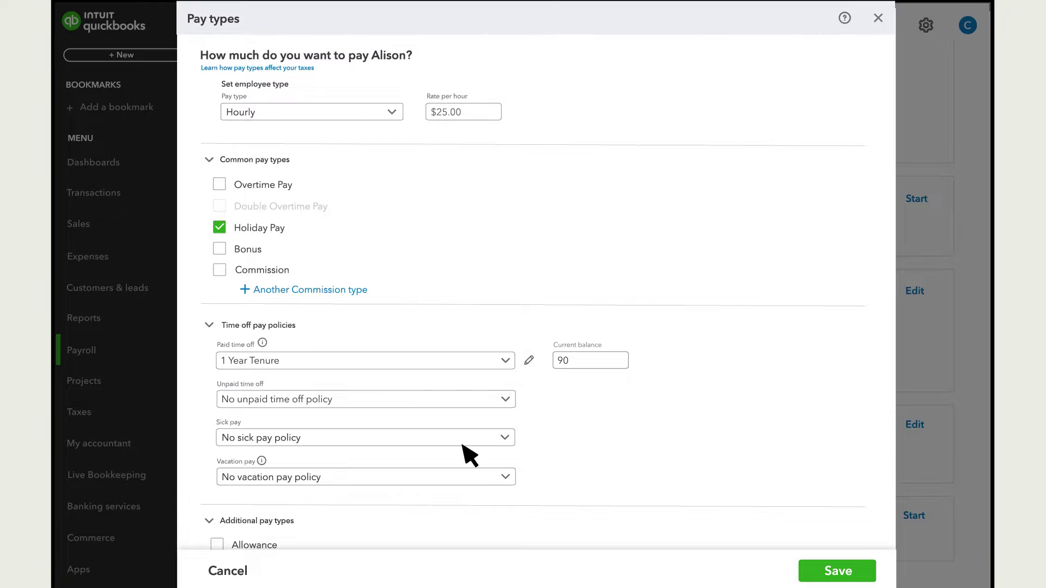
Save the first employee's pay types and open the $32.00/hour employee's pay types for editing.
click(837, 572)
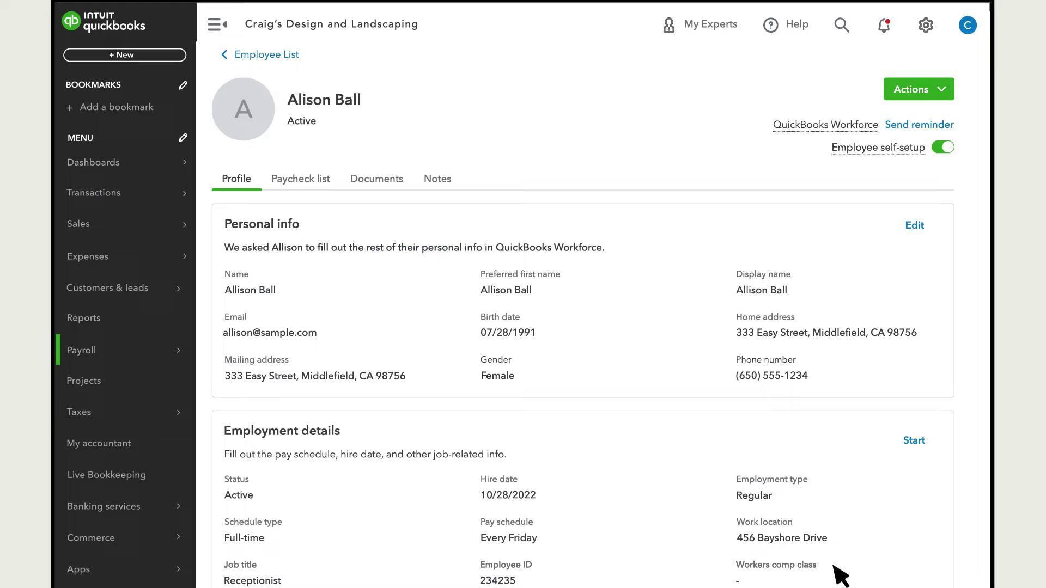
click(253, 51)
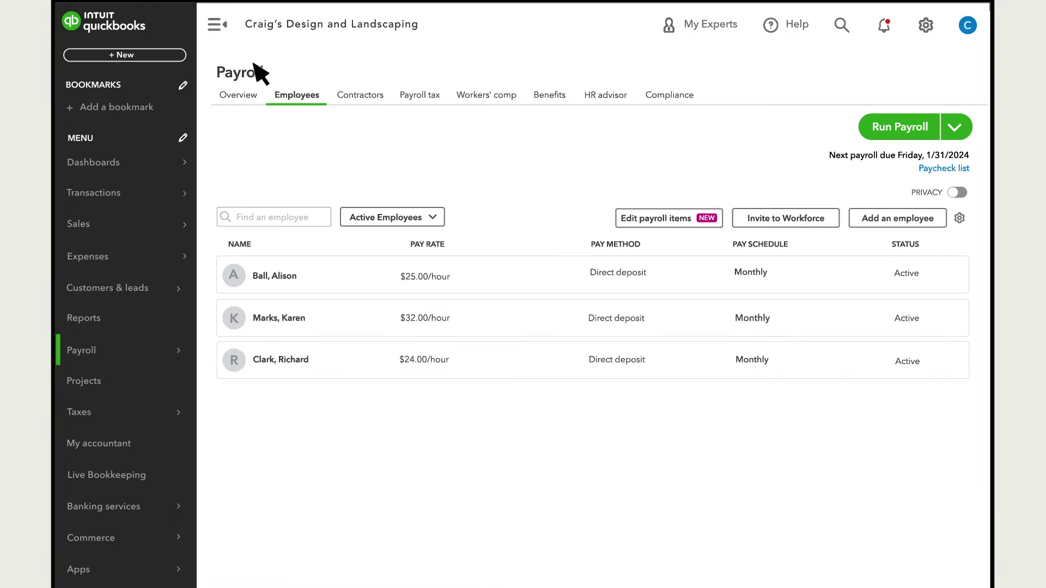
click(315, 326)
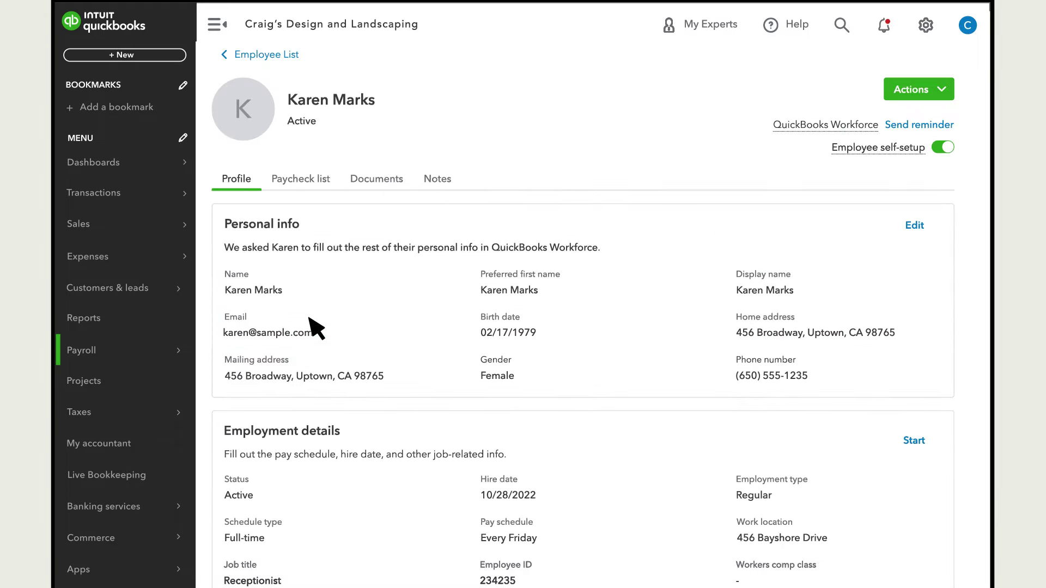
scroll(746, 409, down, 6)
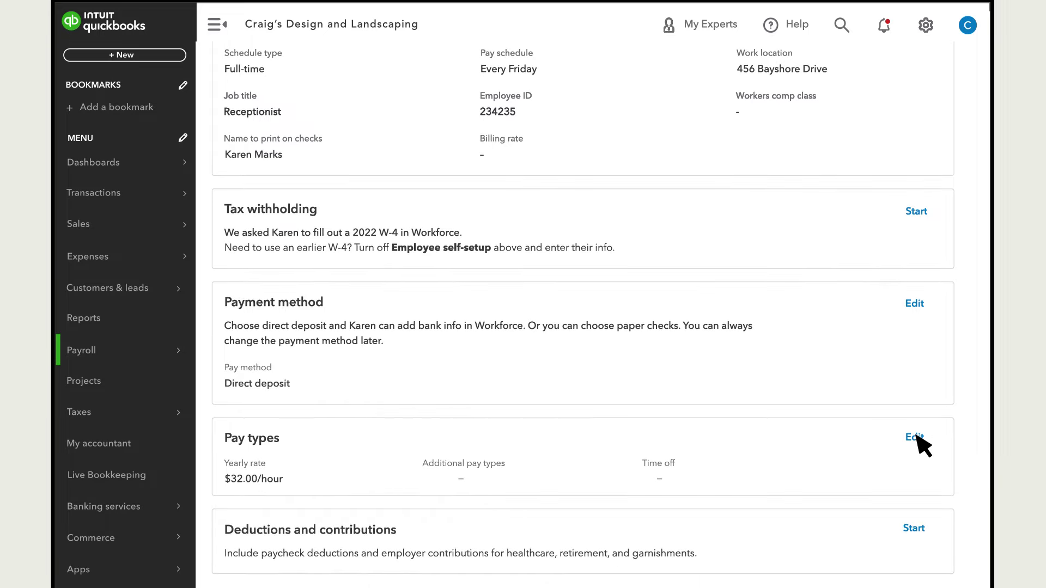
click(915, 439)
Assign the 1 Year Tenure policy with a 40-hour balance, save, and return to the employee list.
click(505, 351)
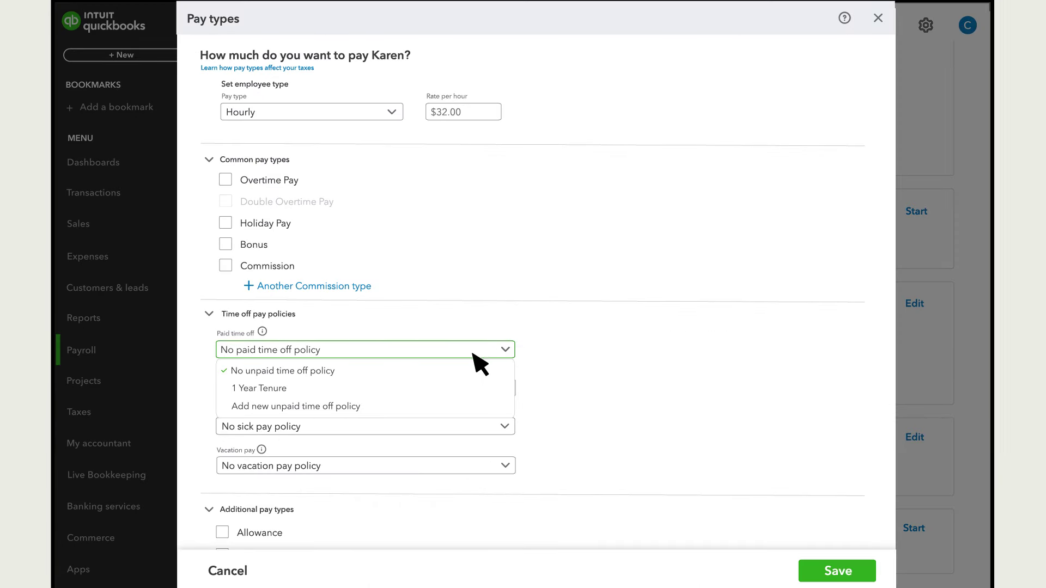
click(306, 389)
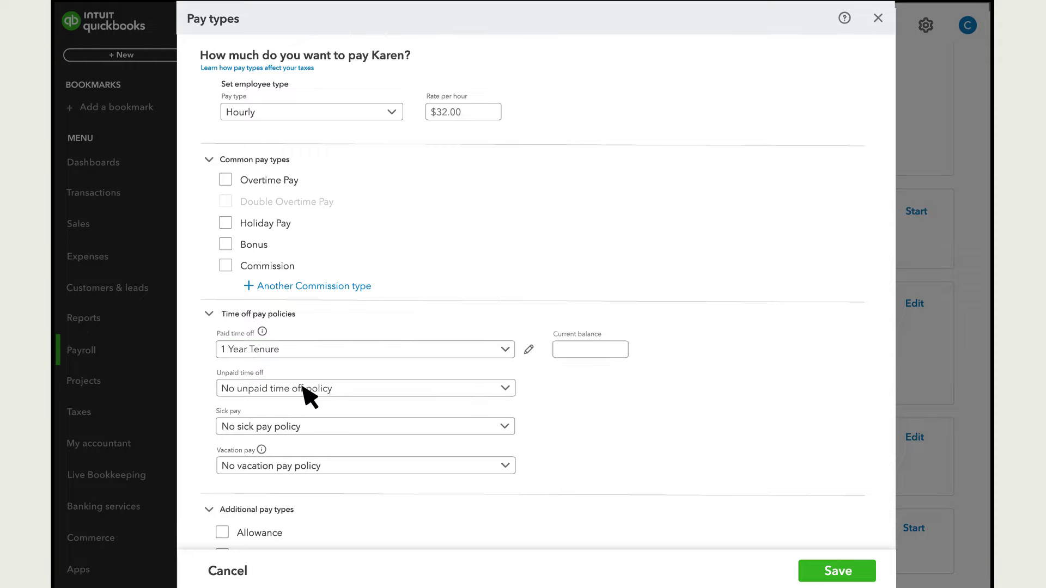
click(563, 356)
text(40)
click(834, 570)
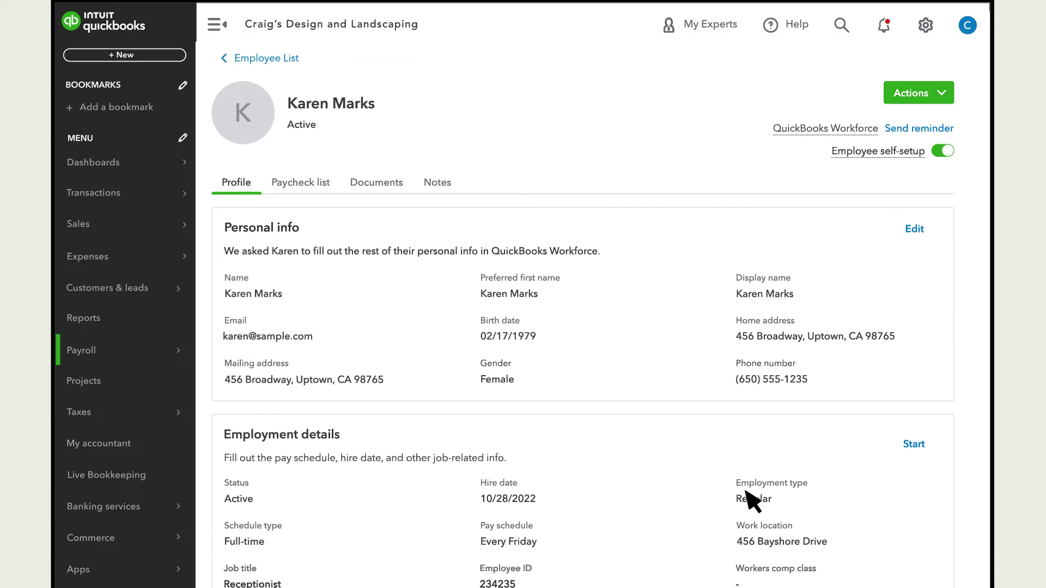
click(260, 59)
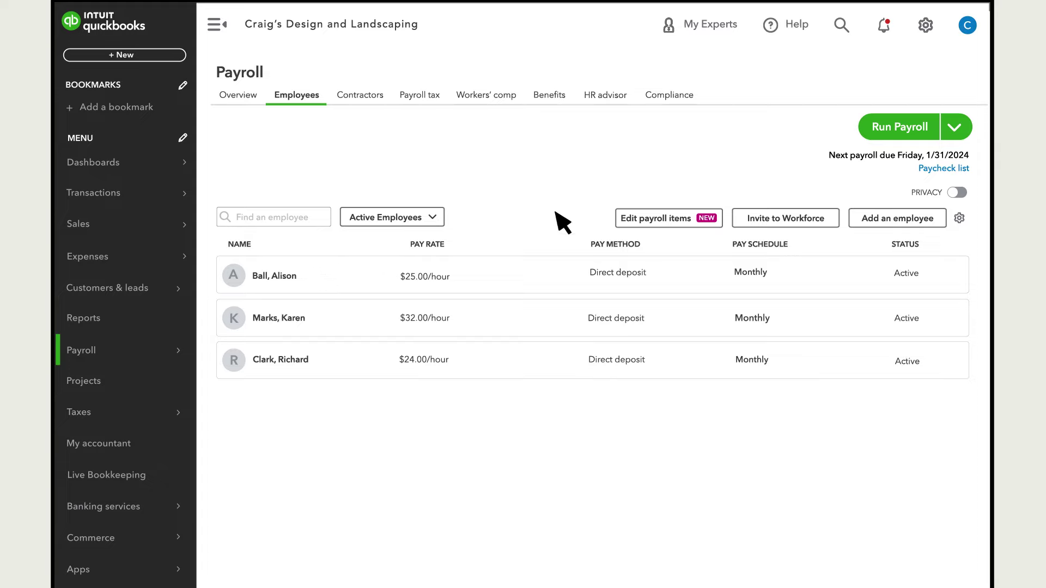
Start a payroll run and enter 8.00 vacation hours for the $32.00/hour employee.
click(900, 127)
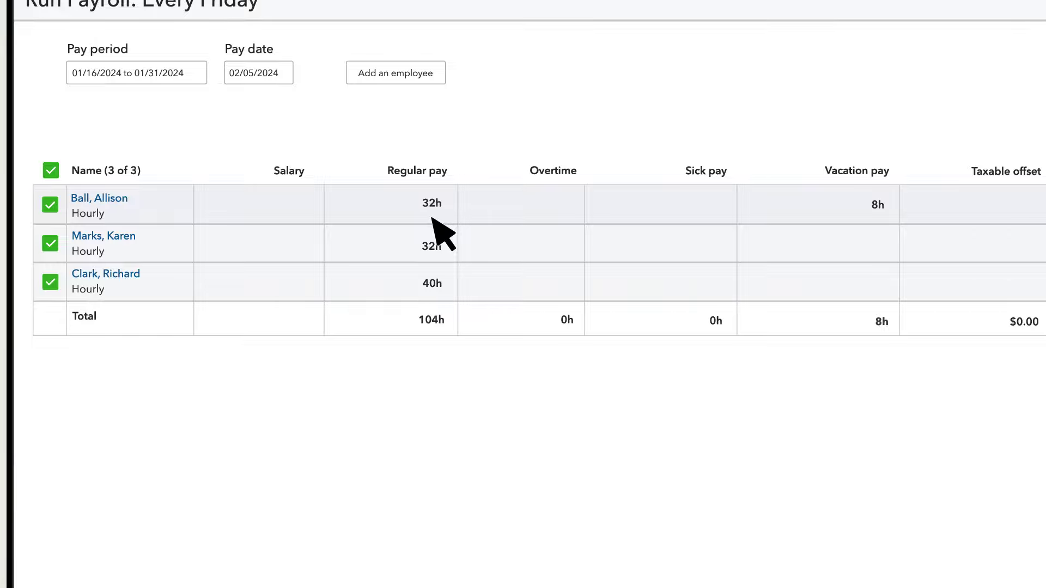
click(874, 245)
text(8.00)
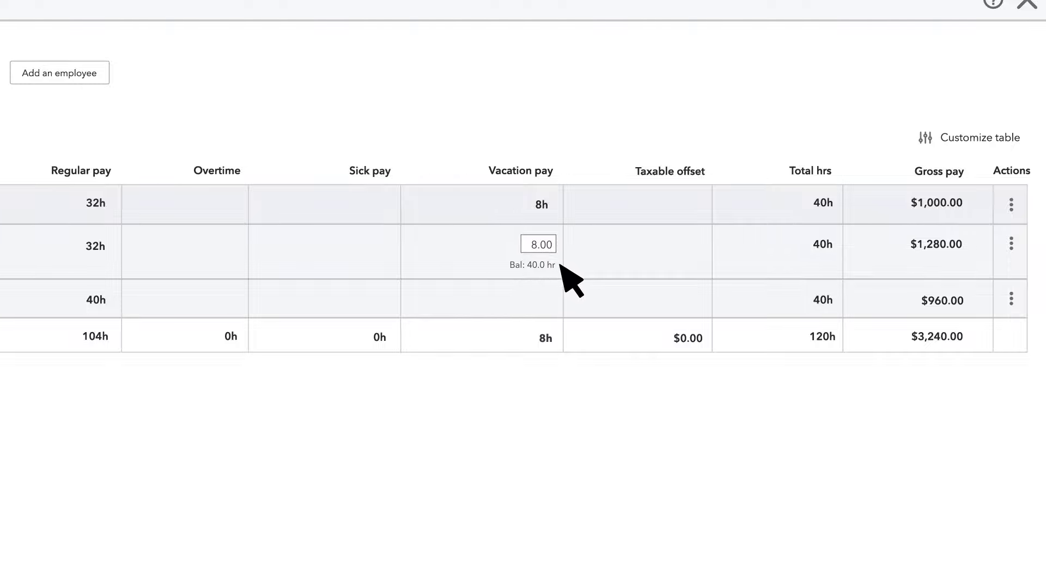
click(567, 276)
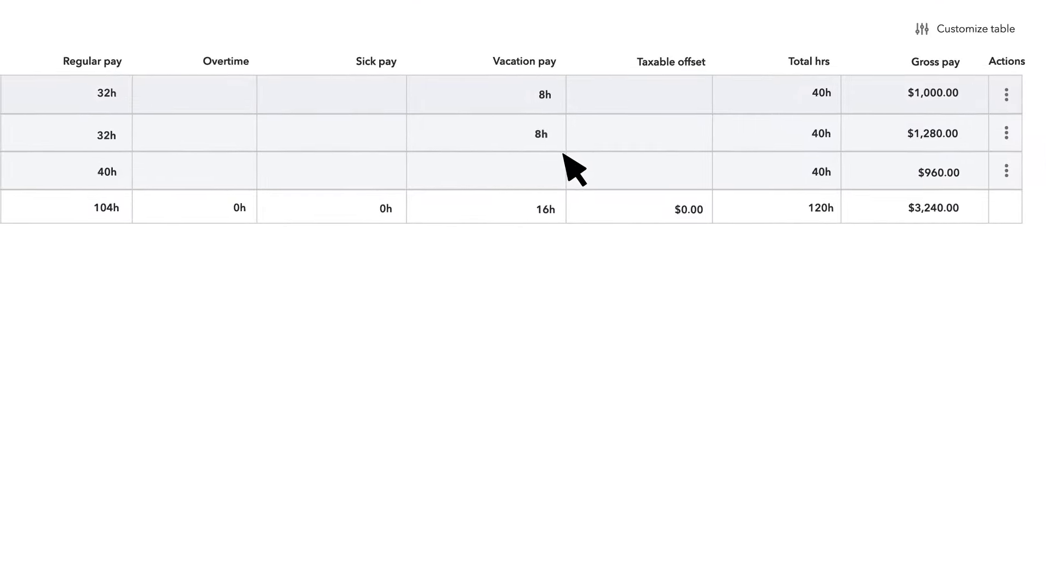
Preview and submit the 01/16–01/31/2024 payroll totalling $3,460.00.
click(997, 556)
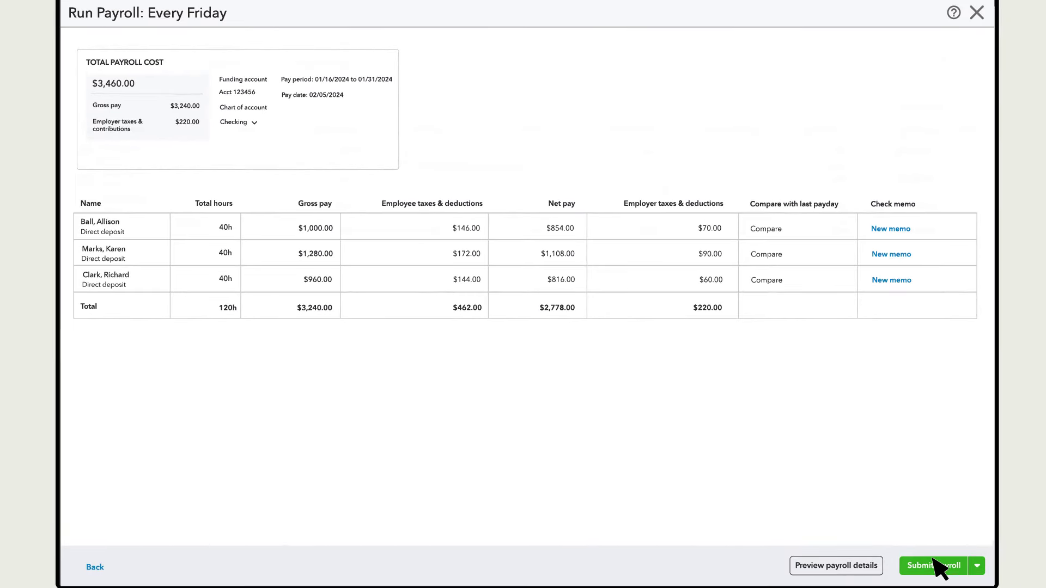
click(937, 565)
click(938, 564)
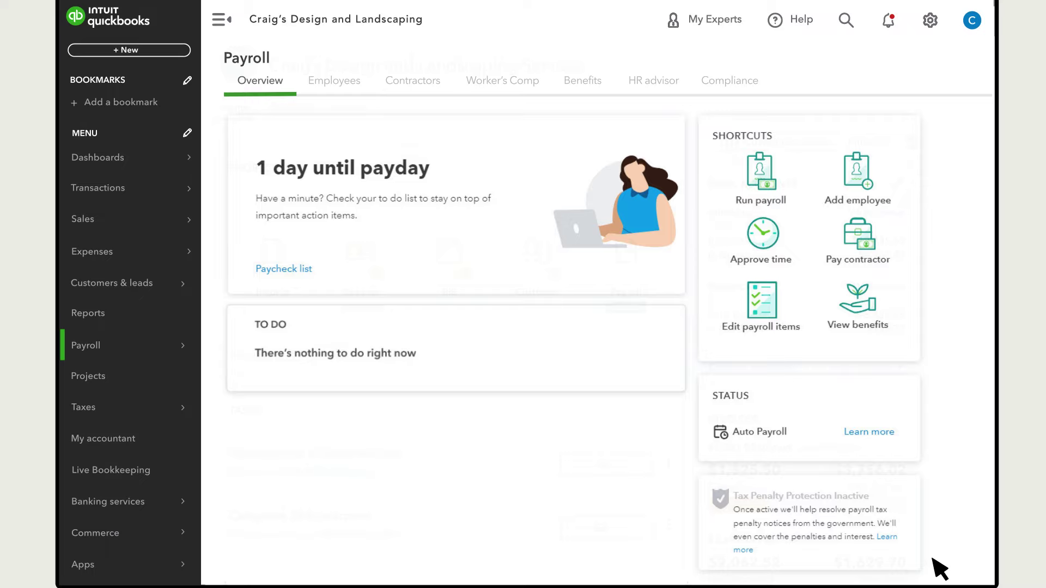
Open the Vacation and Sick Leave report from the Payroll section of Reports.
click(135, 319)
scroll(408, 263, down, 15)
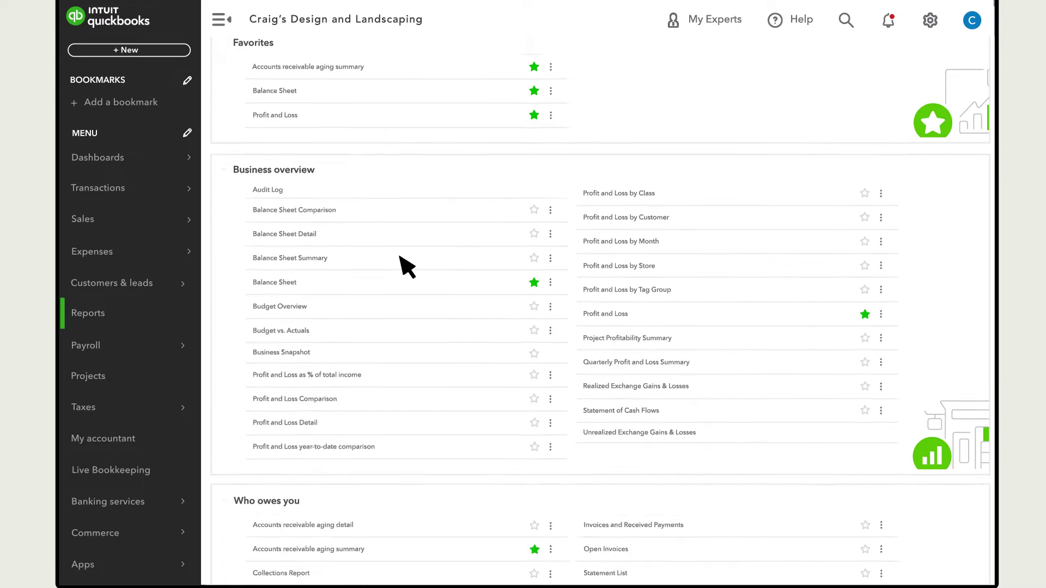
scroll(652, 217, down, 15)
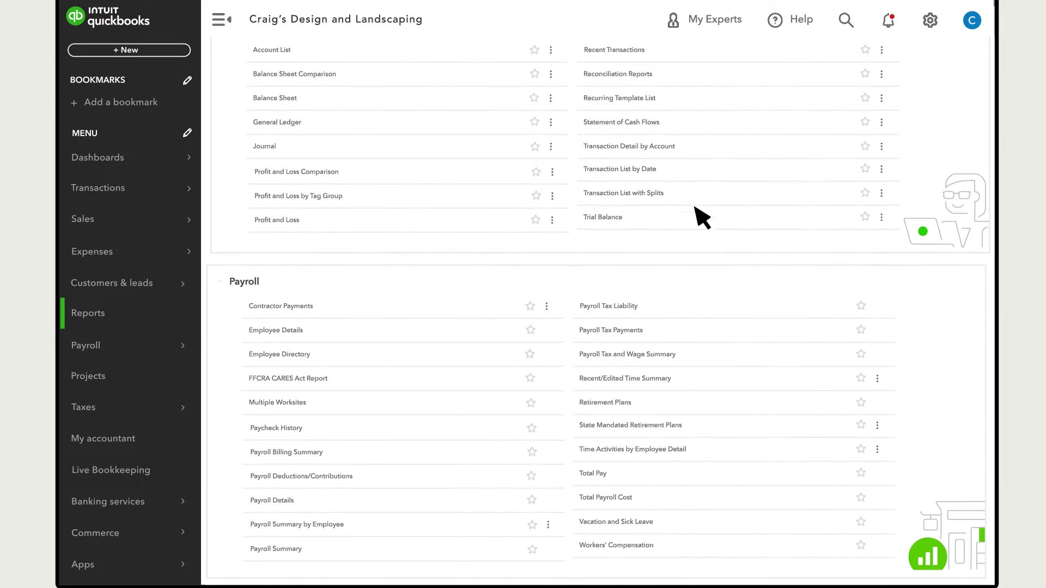
click(615, 522)
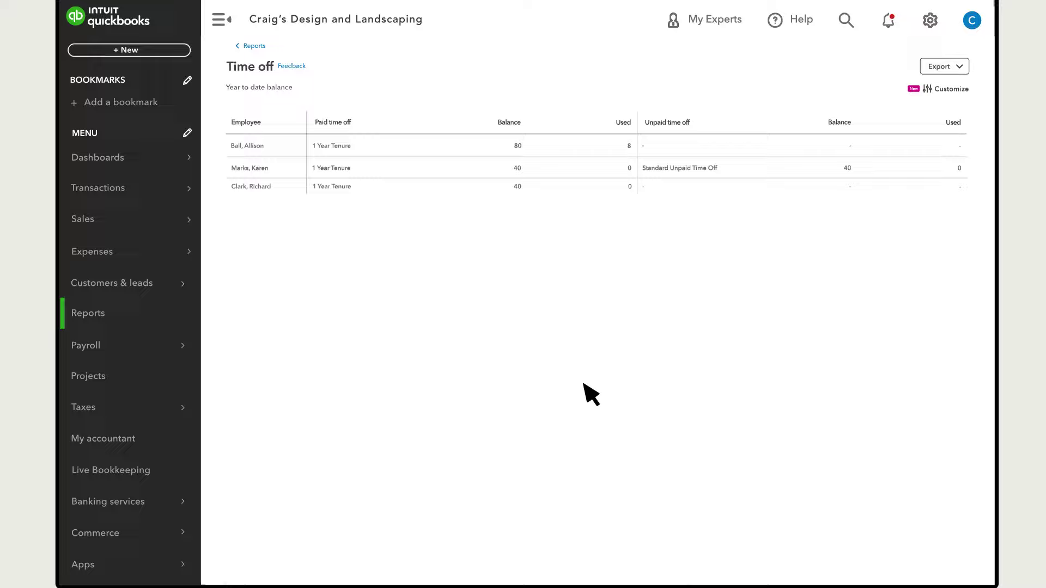